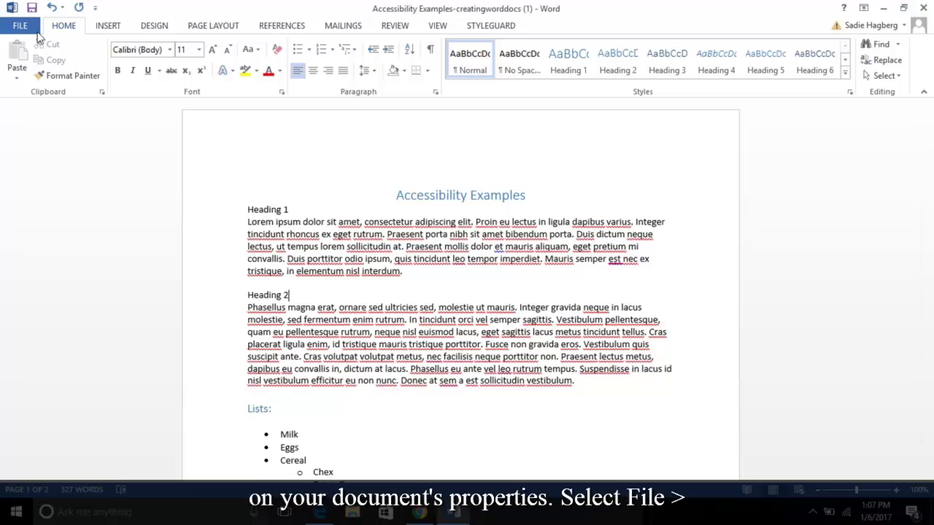
- Check the document info, then style the 'Heading 1' line as Heading 2
{"action": "left_click", "coordinate": [21, 26]}
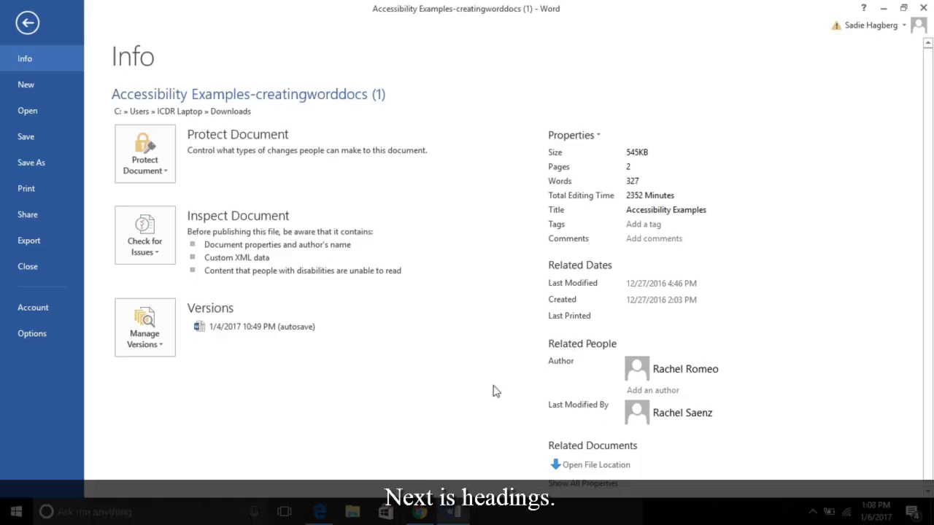
{"action": "left_click", "coordinate": [27, 21]}
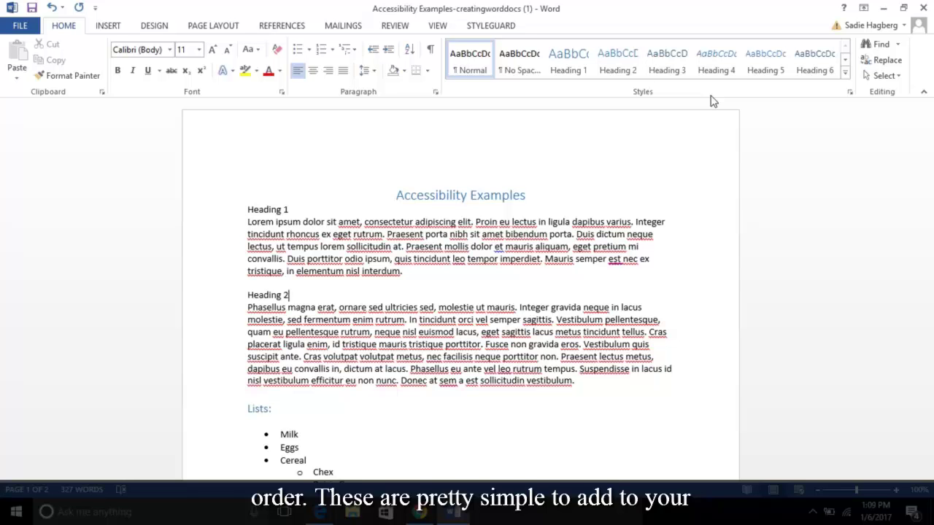
{"action": "left_click_drag", "start_coordinate": [293, 210], "coordinate": [233, 209]}
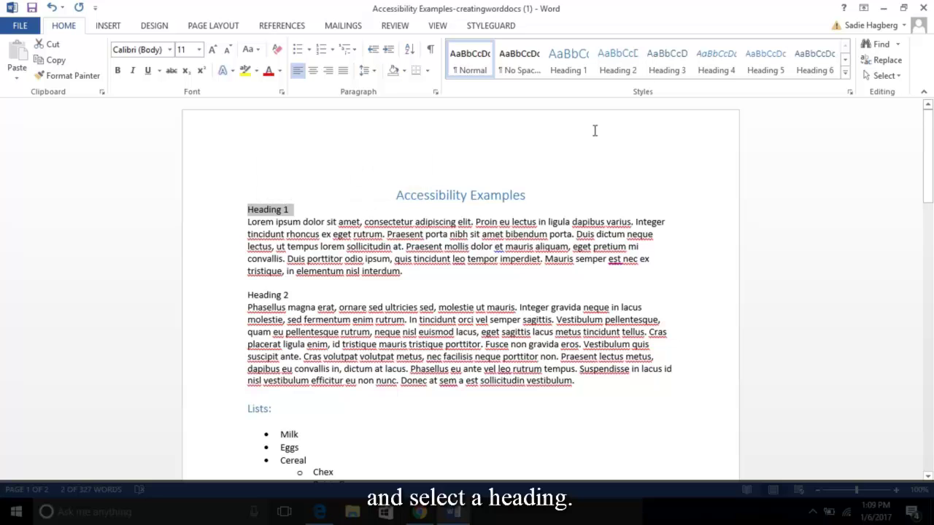
{"action": "left_click", "coordinate": [568, 64]}
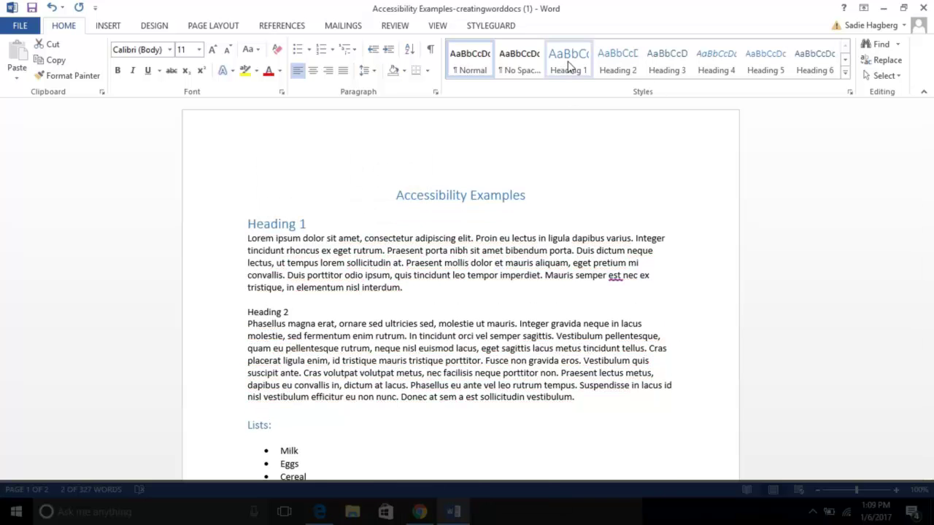
{"action": "left_click", "coordinate": [619, 66]}
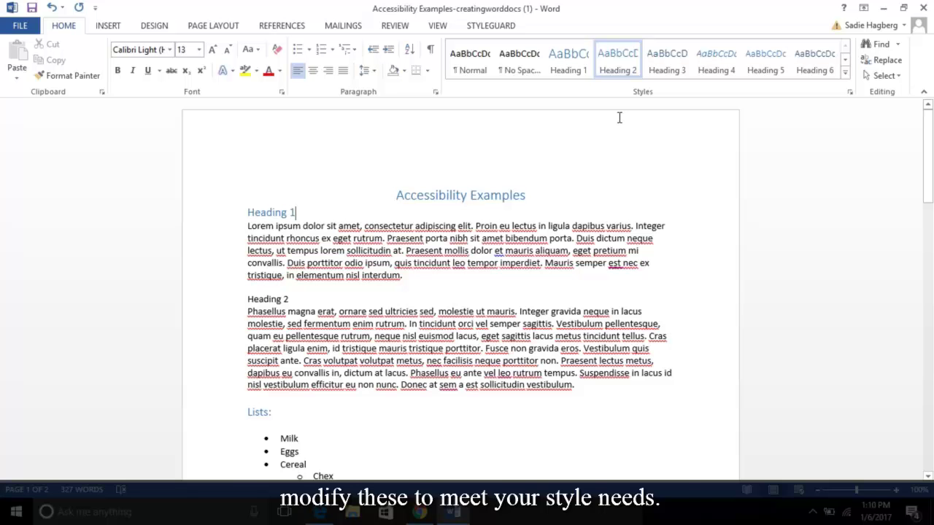
{"action": "right_click", "coordinate": [608, 69]}
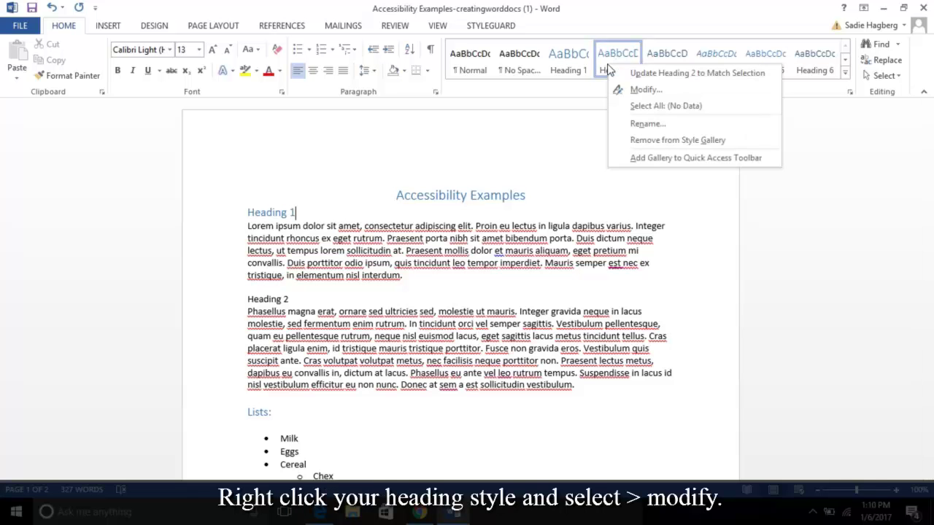
{"action": "left_click", "coordinate": [691, 89]}
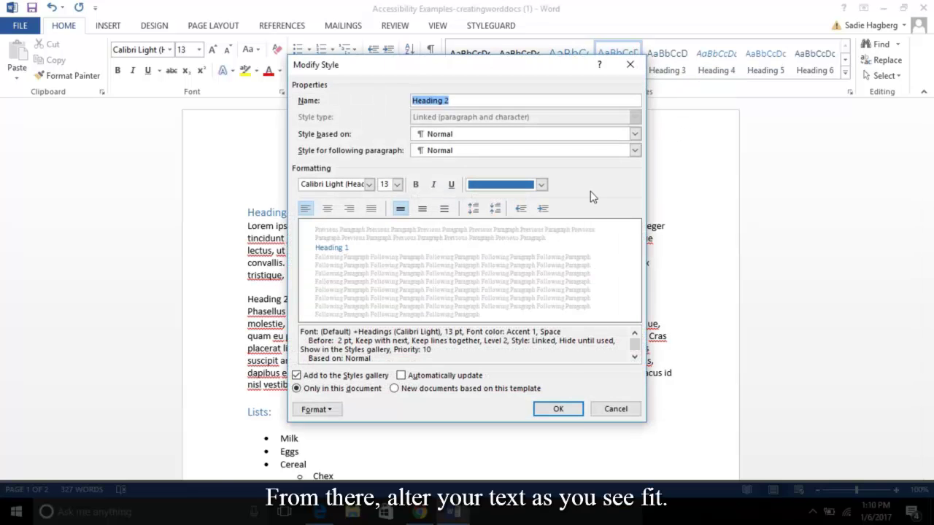
{"action": "left_click", "coordinate": [561, 409]}
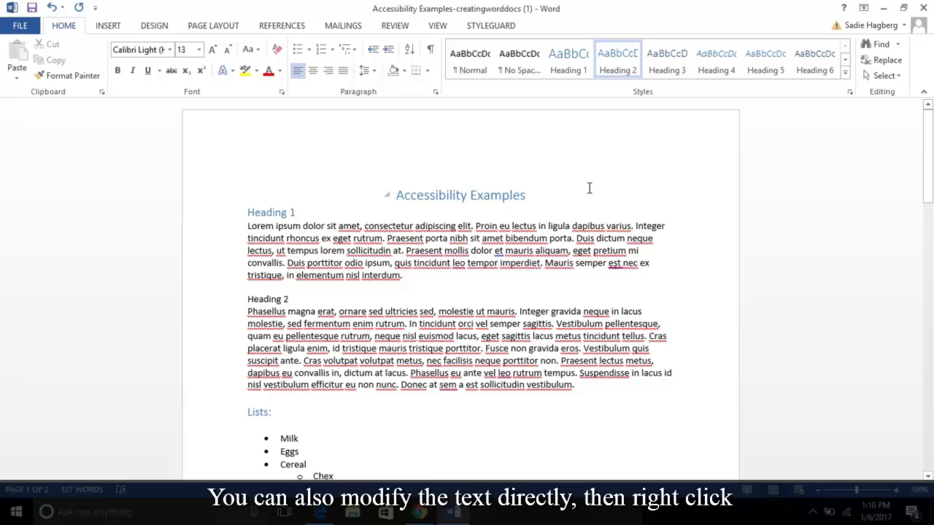
{"action": "right_click", "coordinate": [618, 65]}
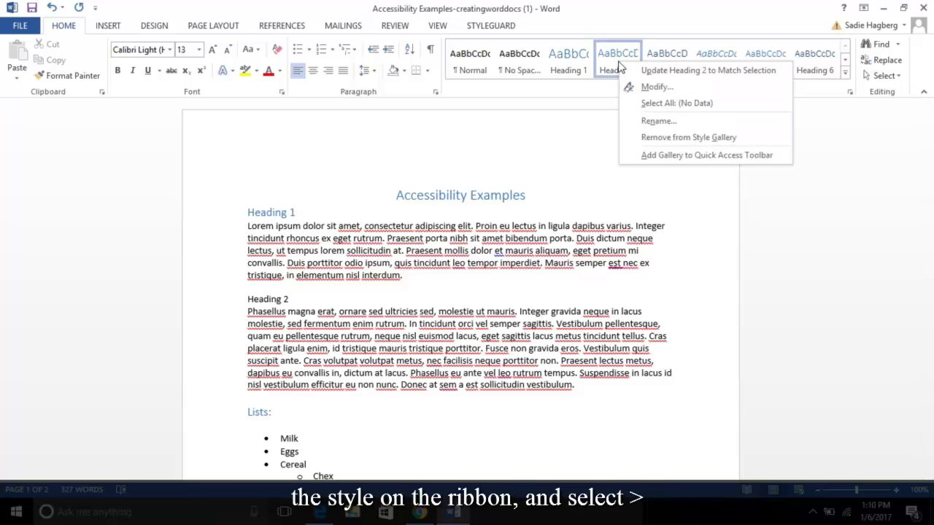
{"action": "left_click", "coordinate": [679, 76]}
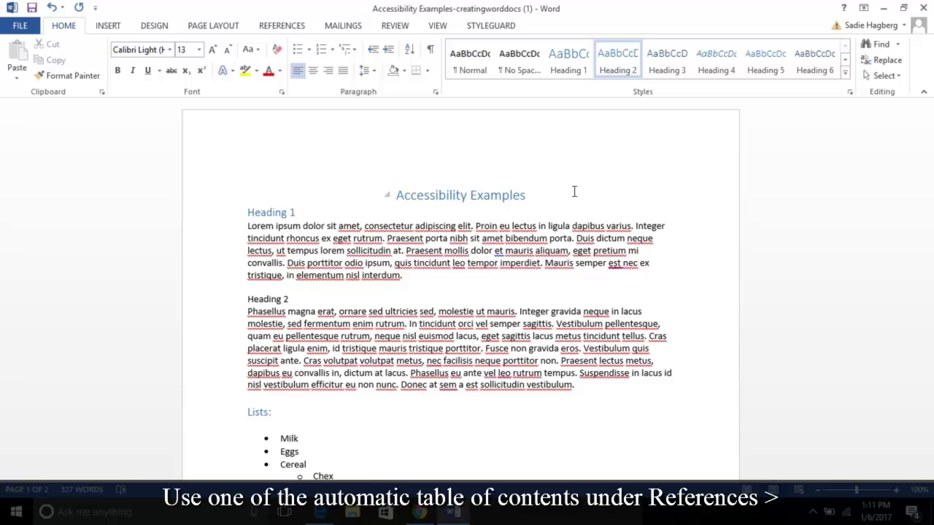
- Browse the Table of Contents options on the References tab
{"action": "left_click", "coordinate": [296, 29]}
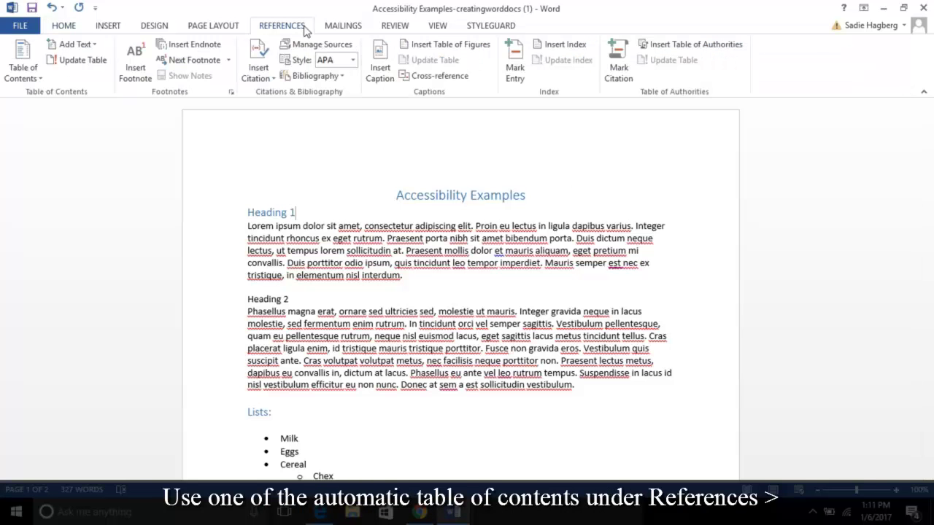
{"action": "left_click", "coordinate": [33, 82]}
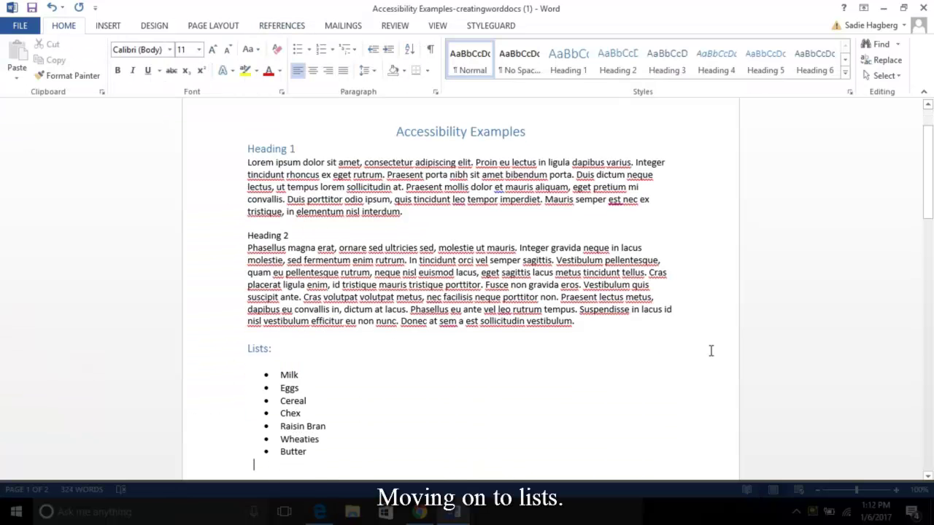
{"action": "scroll", "coordinate": [712, 351], "scroll_direction": "down", "scroll_amount": 2}
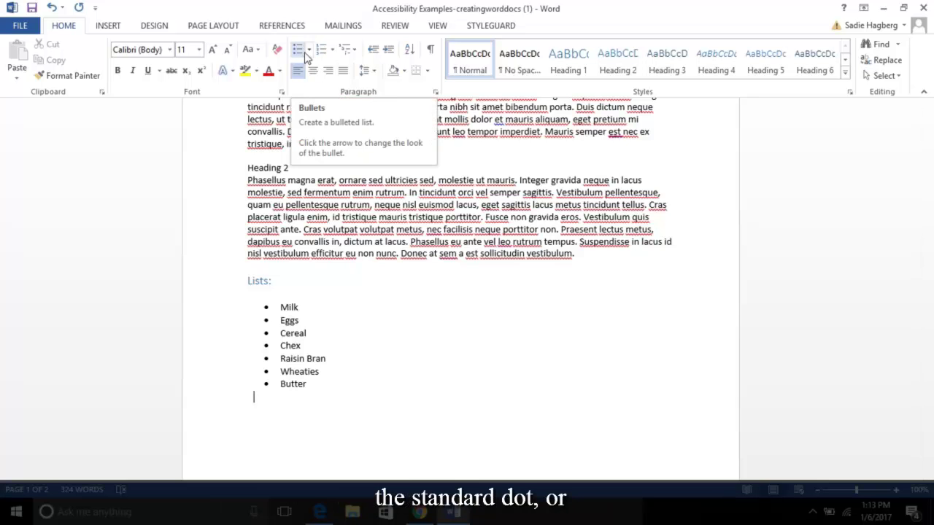
- Indent Chex, Raisin Bran and Wheaties as second-level bullets under Cereal
{"action": "left_click", "coordinate": [309, 50]}
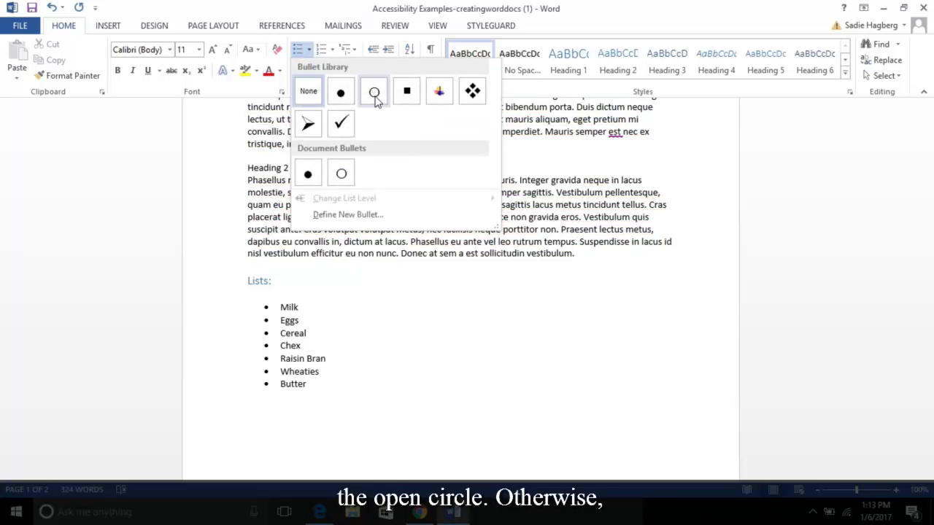
{"action": "left_click", "coordinate": [545, 222]}
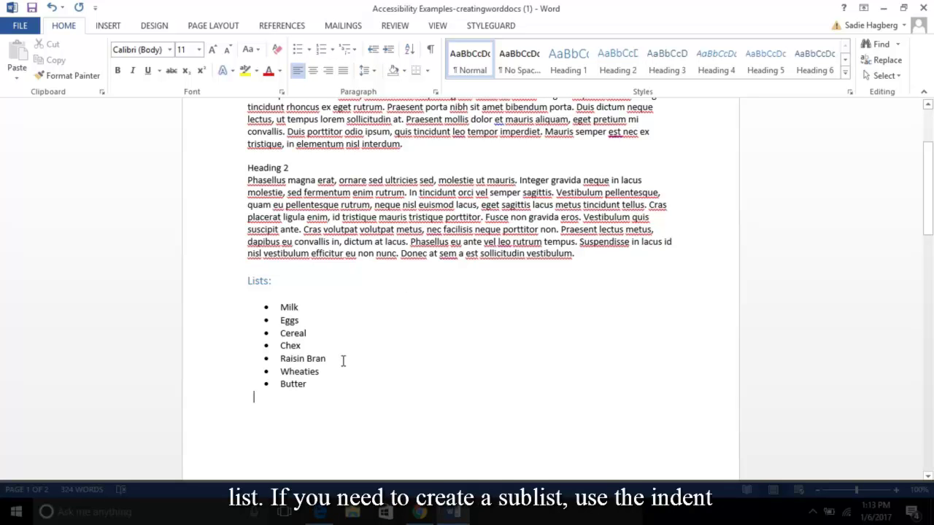
{"action": "left_click_drag", "start_coordinate": [326, 373], "coordinate": [281, 344]}
{"action": "left_click", "coordinate": [388, 49]}
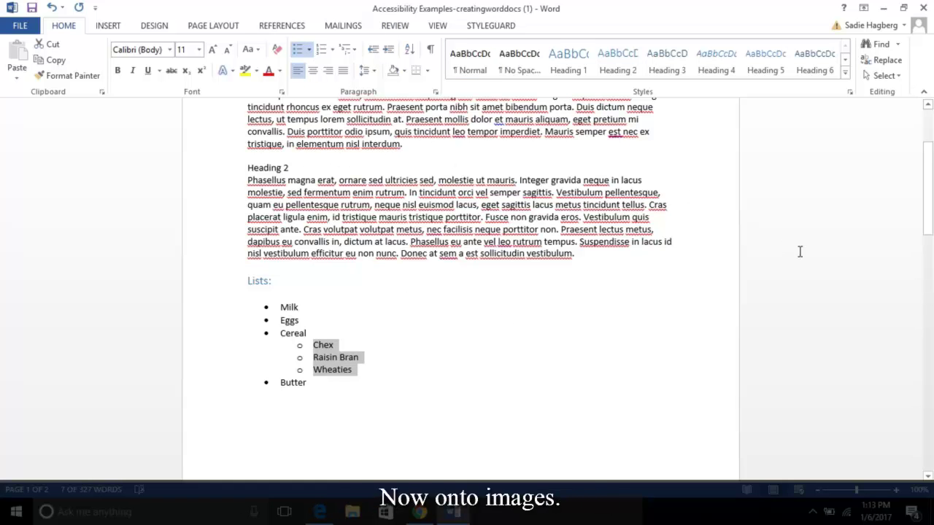
- Set the orange tree picture's wrapping to In Line with Text
{"action": "scroll", "coordinate": [798, 250], "scroll_direction": "down", "scroll_amount": 10}
{"action": "scroll", "coordinate": [757, 227], "scroll_direction": "down", "scroll_amount": 4}
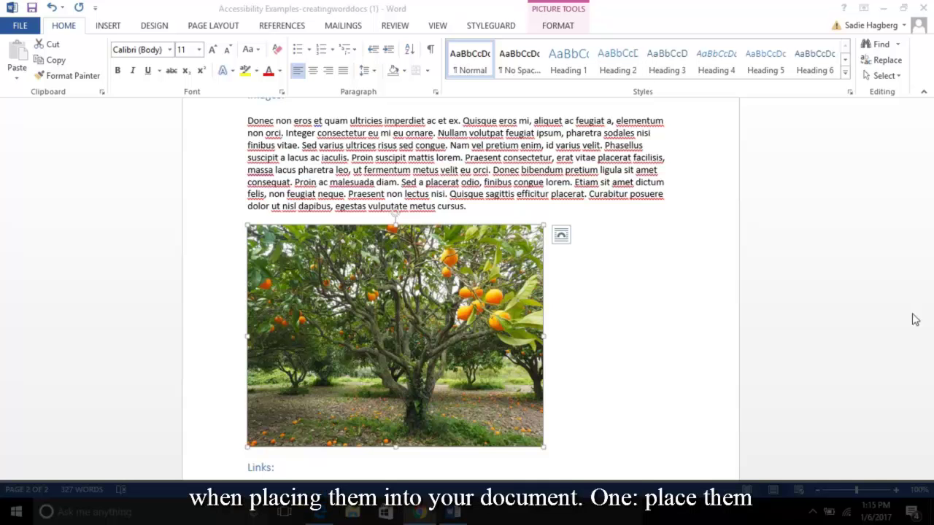
{"action": "left_click", "coordinate": [503, 304]}
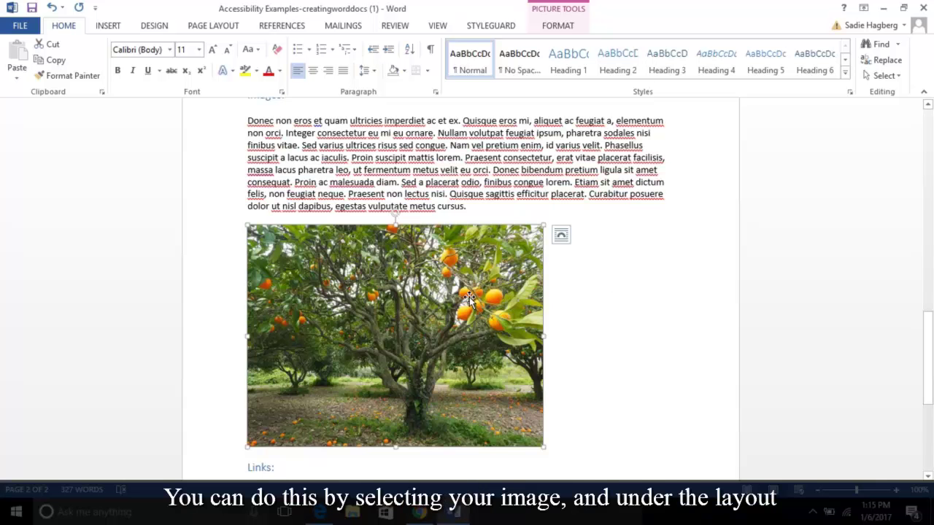
{"action": "left_click", "coordinate": [560, 235]}
{"action": "left_click", "coordinate": [612, 285]}
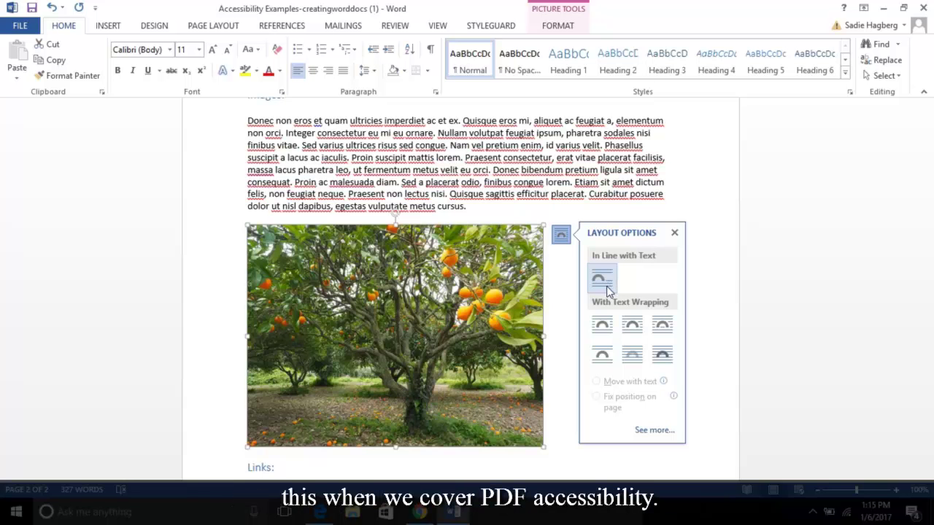
- Enter 'orange tree' as the picture's alt text in Format Picture, then close the pane
{"action": "left_click", "coordinate": [711, 265]}
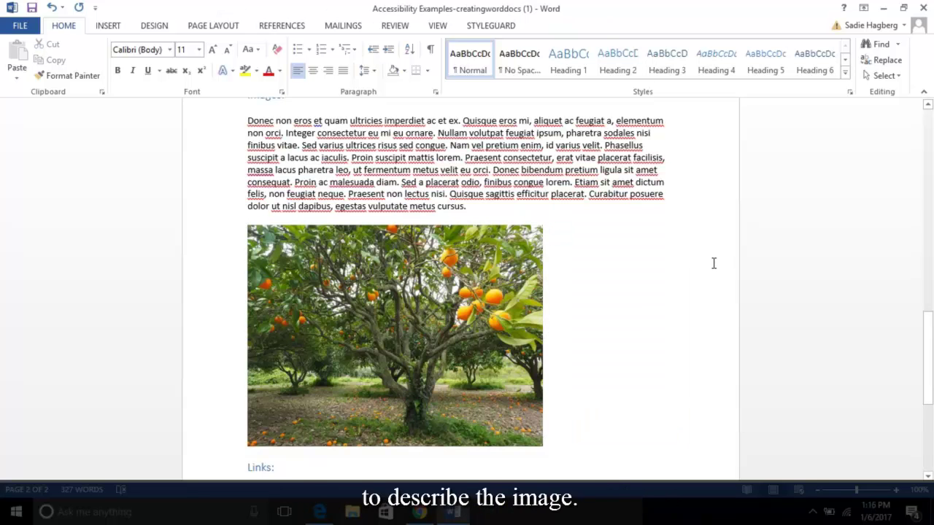
{"action": "left_click", "coordinate": [437, 299]}
{"action": "right_click", "coordinate": [481, 303]}
{"action": "left_click", "coordinate": [515, 292]}
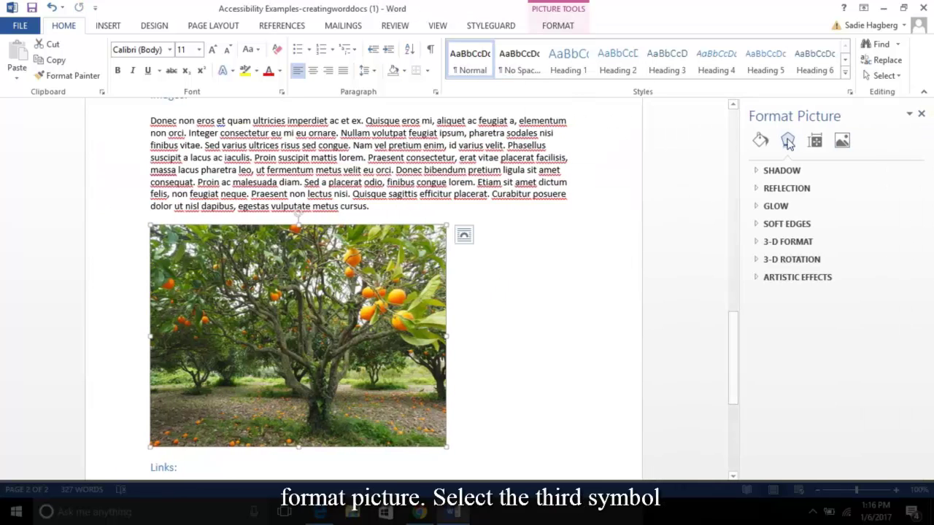
{"action": "left_click", "coordinate": [816, 143]}
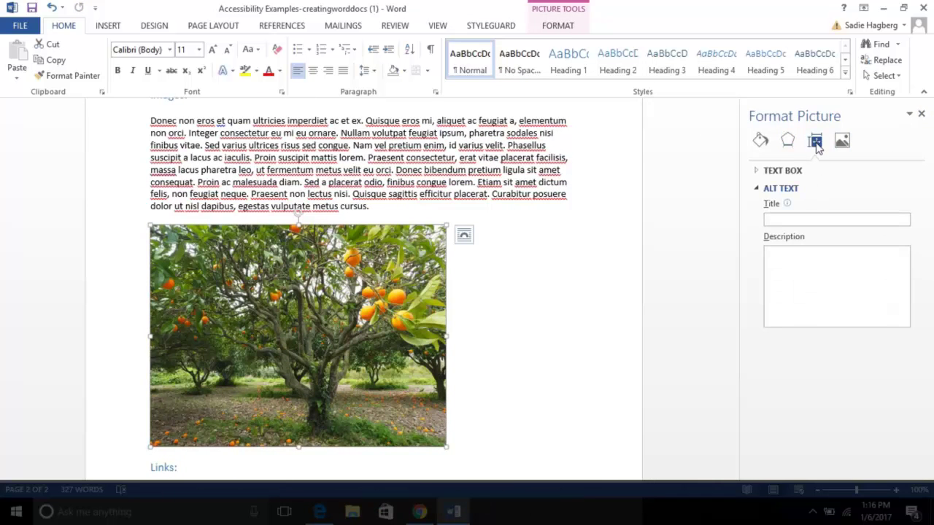
{"action": "left_click", "coordinate": [792, 189]}
{"action": "left_click", "coordinate": [789, 189]}
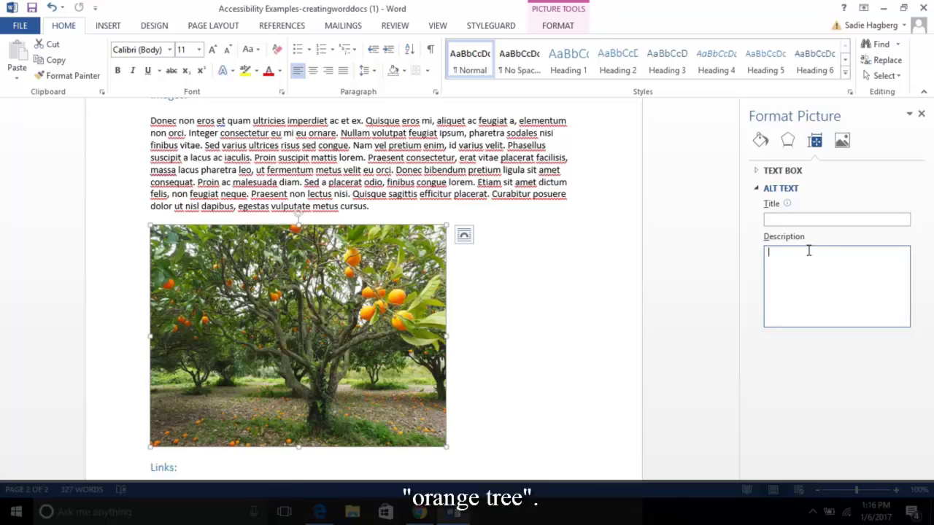
{"action": "type", "text": "orange tree"}
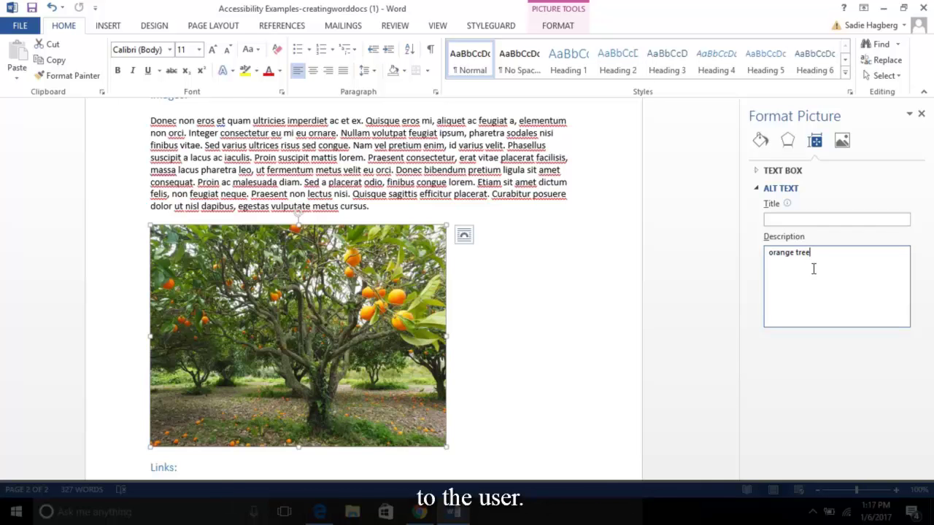
{"action": "left_click", "coordinate": [920, 114]}
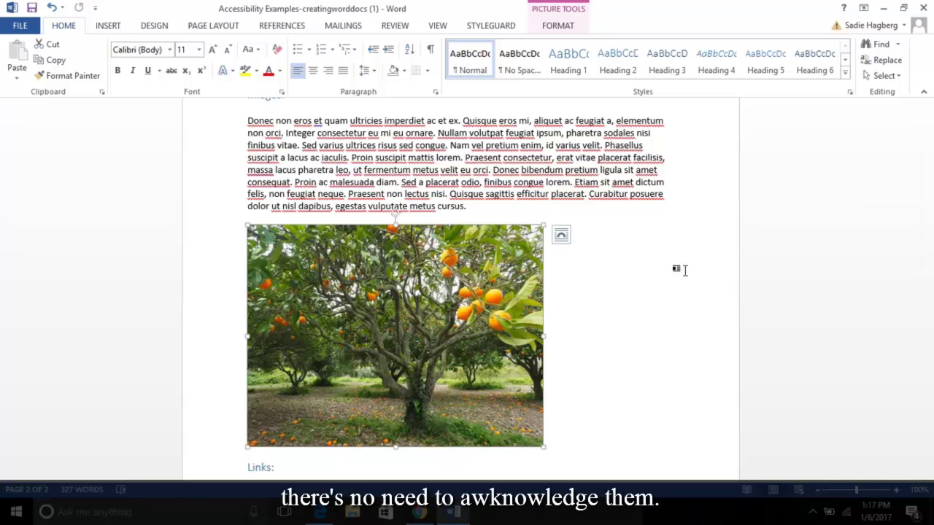
- Scroll down to the Links section and the Animals/Sound table
{"action": "scroll", "coordinate": [684, 270], "scroll_direction": "down", "scroll_amount": 5}
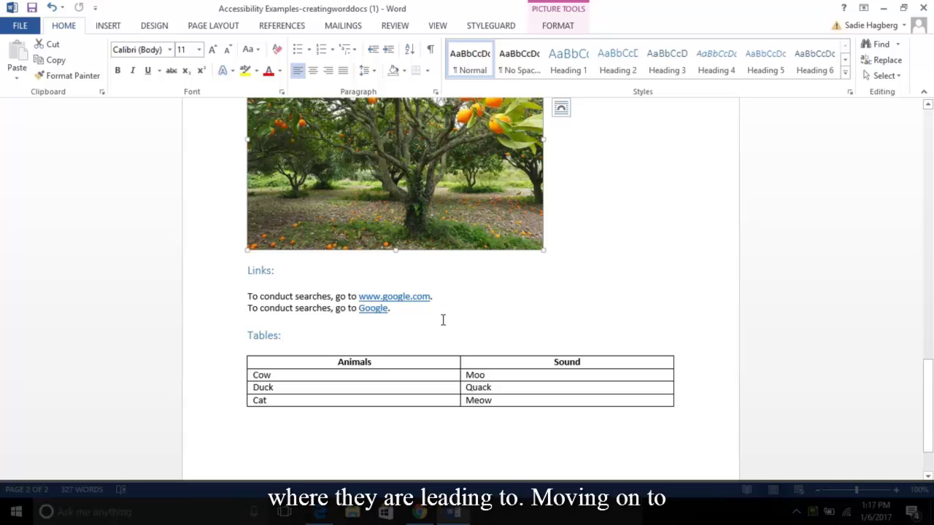
{"action": "scroll", "coordinate": [442, 320], "scroll_direction": "down", "scroll_amount": 2}
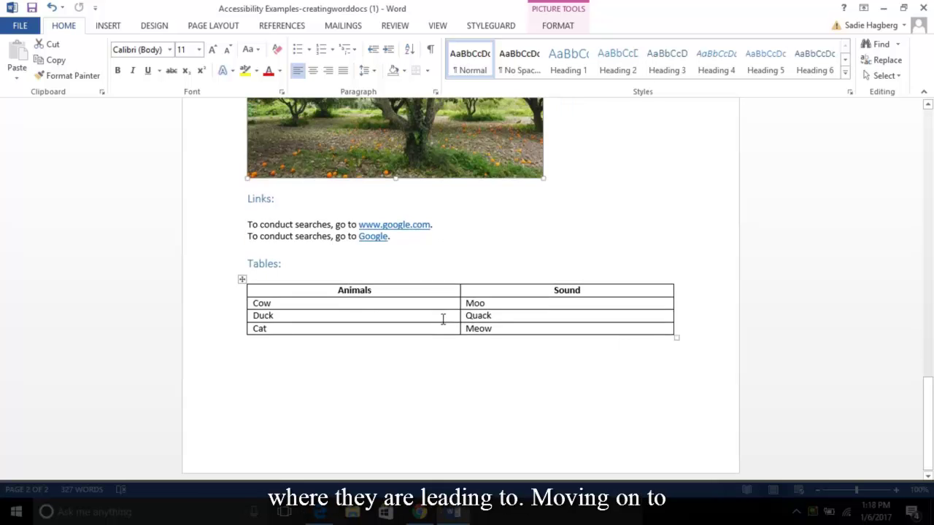
{"action": "left_click", "coordinate": [449, 358]}
{"action": "scroll", "coordinate": [700, 267], "scroll_direction": "up", "scroll_amount": 2}
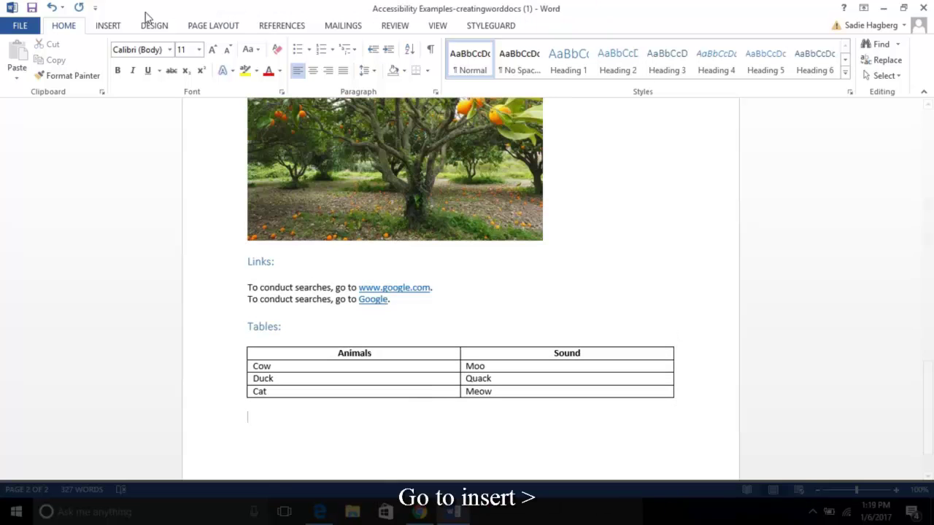
{"action": "left_click", "coordinate": [116, 27]}
{"action": "left_click", "coordinate": [88, 56]}
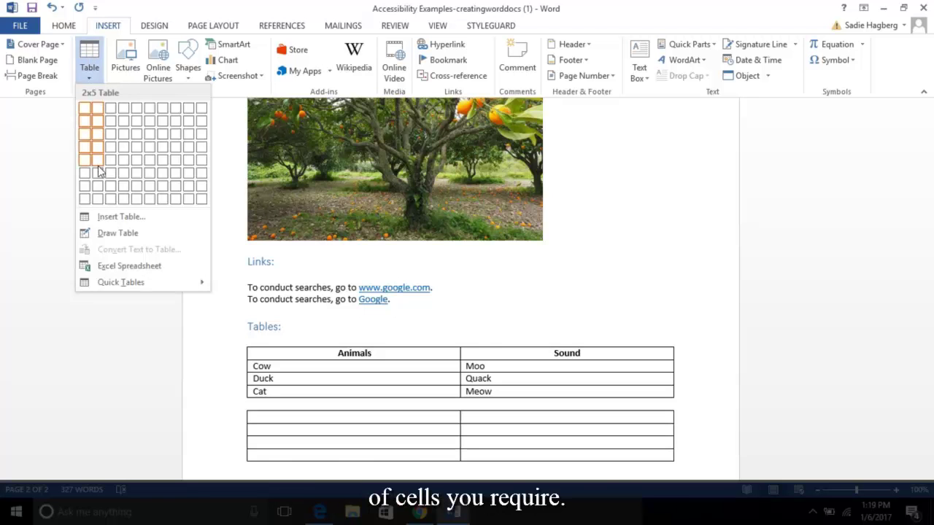
{"action": "scroll", "coordinate": [659, 369], "scroll_direction": "down", "scroll_amount": 2}
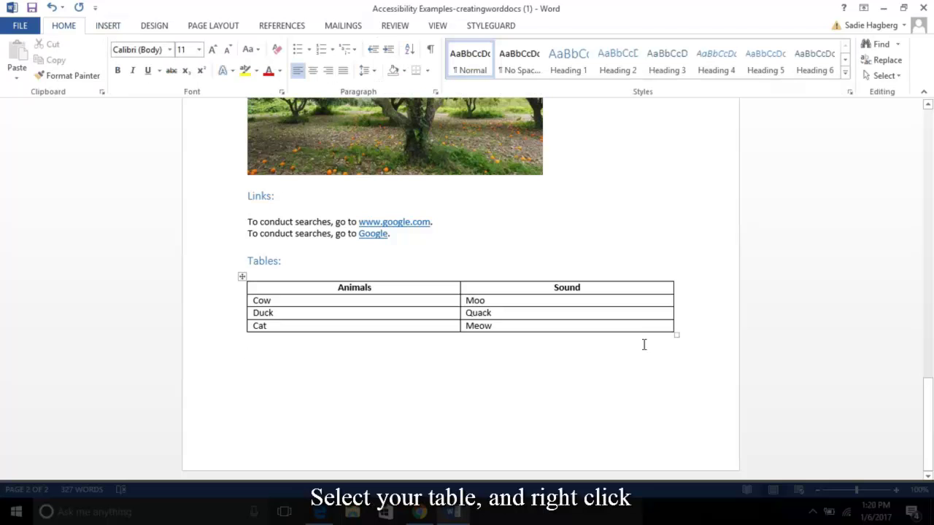
- Turn off 'Allow row to break across pages' in the Animals/Sound table's properties
{"action": "left_click_drag", "start_coordinate": [642, 329], "coordinate": [372, 273]}
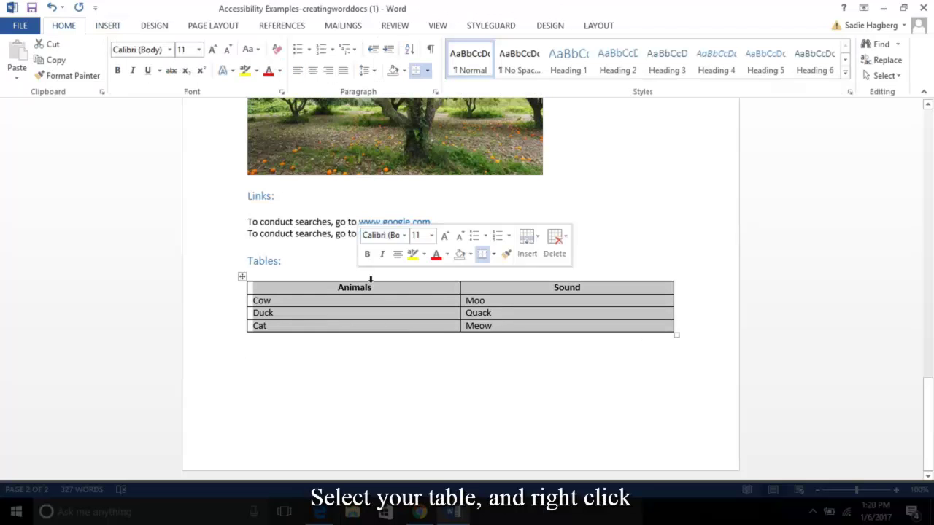
{"action": "right_click", "coordinate": [533, 330]}
{"action": "left_click", "coordinate": [588, 297]}
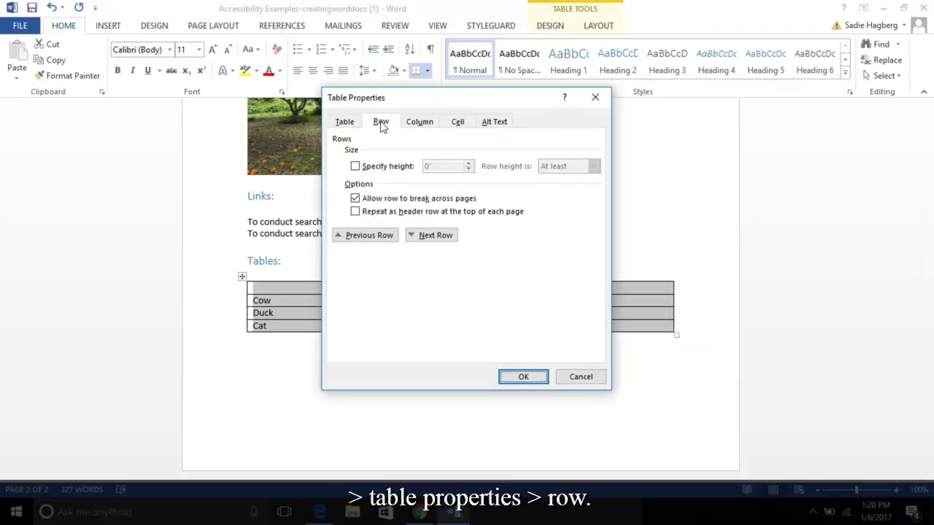
{"action": "left_click", "coordinate": [355, 198]}
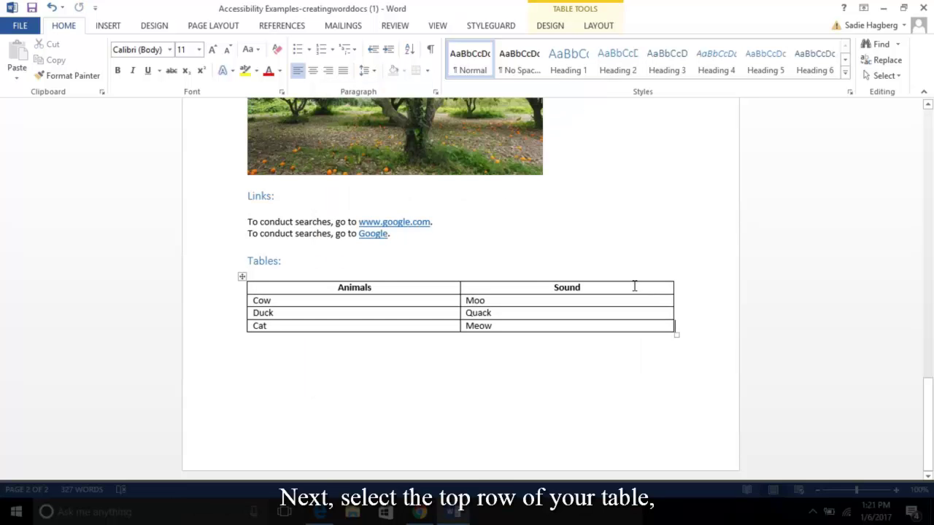
- Set the Animals/Sound table's top row to Repeat Header Rows
{"action": "left_click_drag", "start_coordinate": [634, 286], "coordinate": [413, 277]}
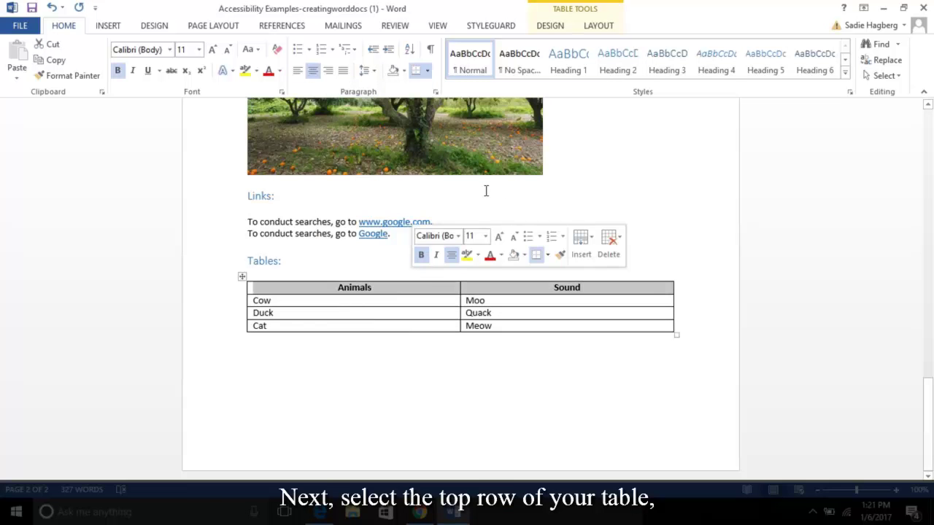
{"action": "left_click", "coordinate": [605, 33]}
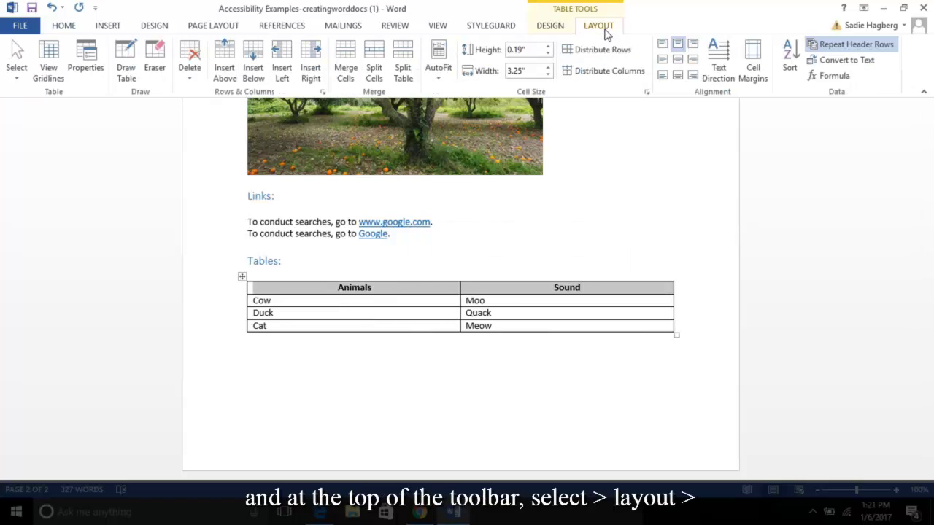
{"action": "left_click", "coordinate": [857, 45]}
{"action": "left_click", "coordinate": [811, 304]}
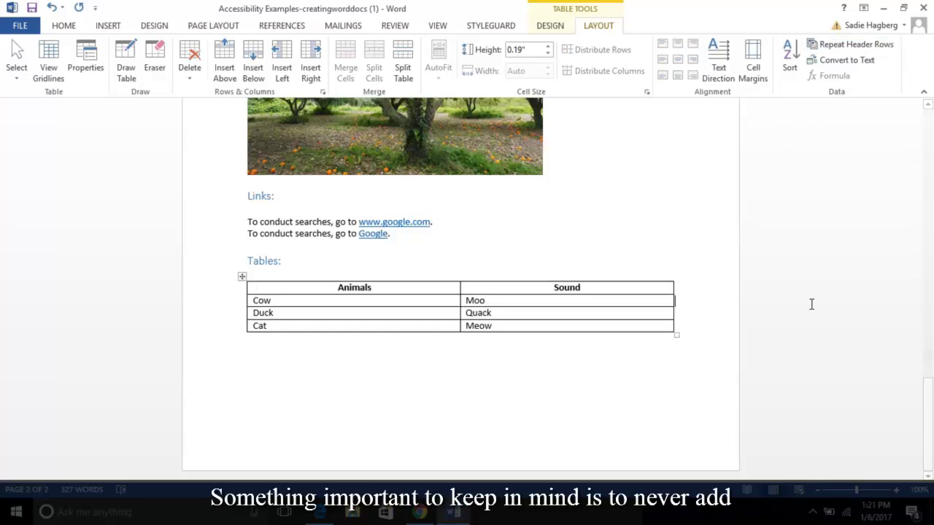